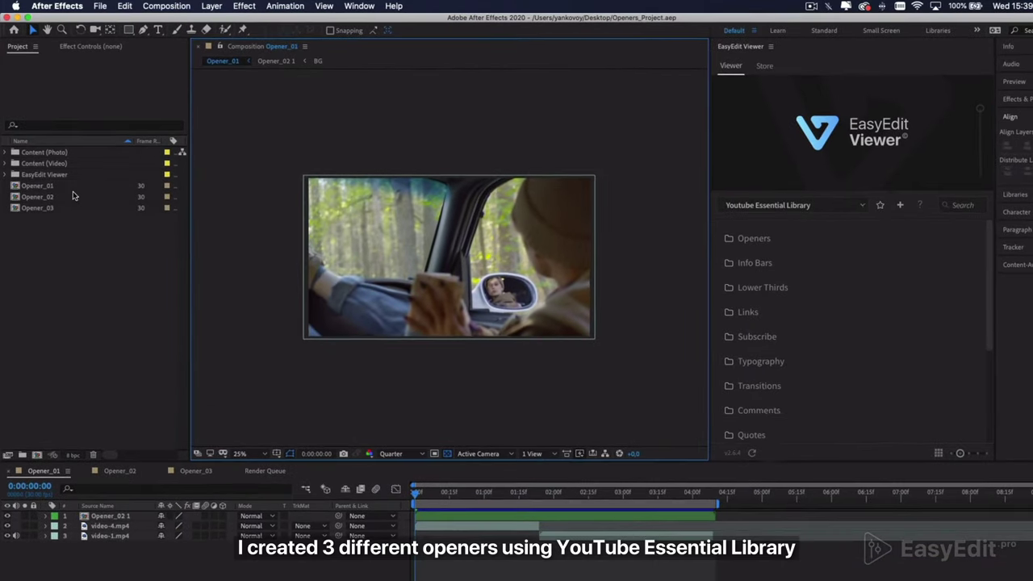
- Inspect the size and duration of the Opener_02 and Opener_03 compositions
click(72, 196)
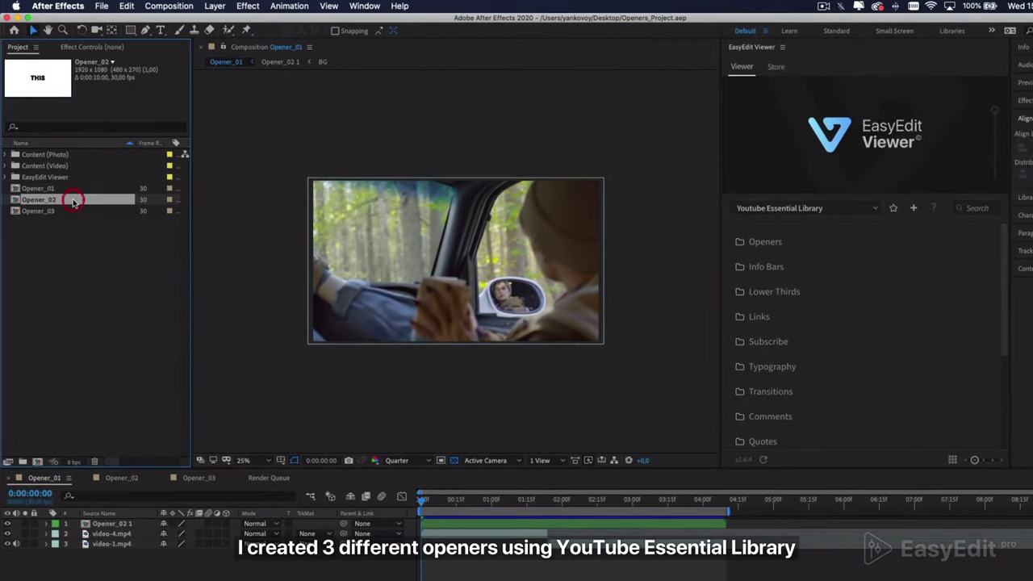
click(72, 211)
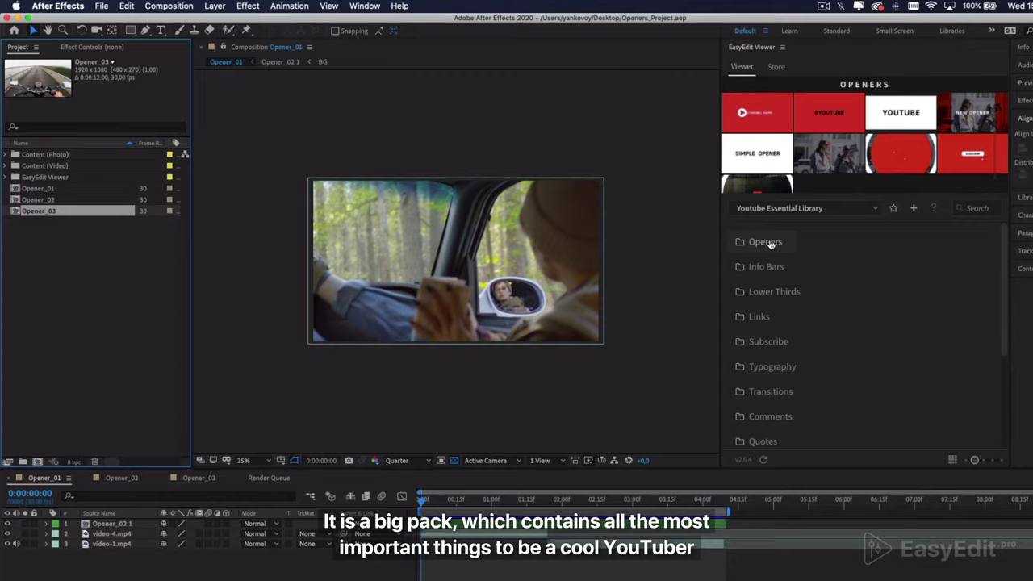
mouse_move(768, 268)
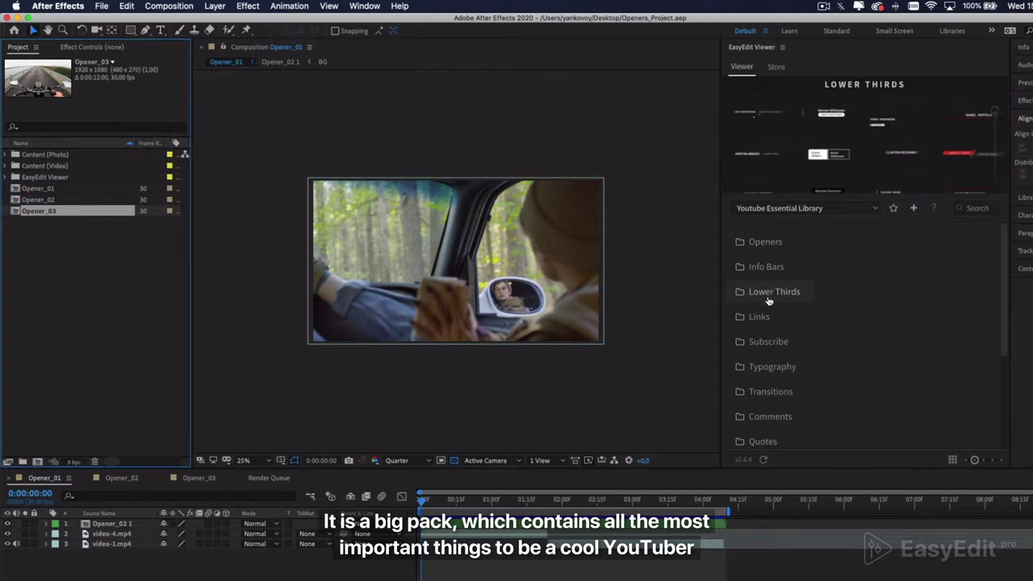
mouse_move(768, 343)
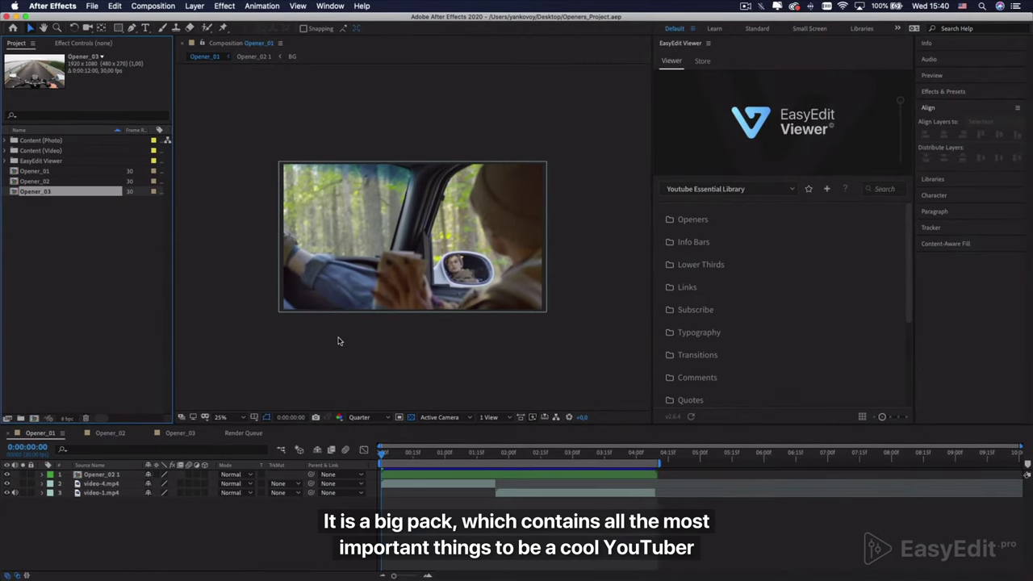
- Preview the Opener_01, Opener_02 and Opener_03 animations, then return to Opener_01
click(44, 434)
key(space)
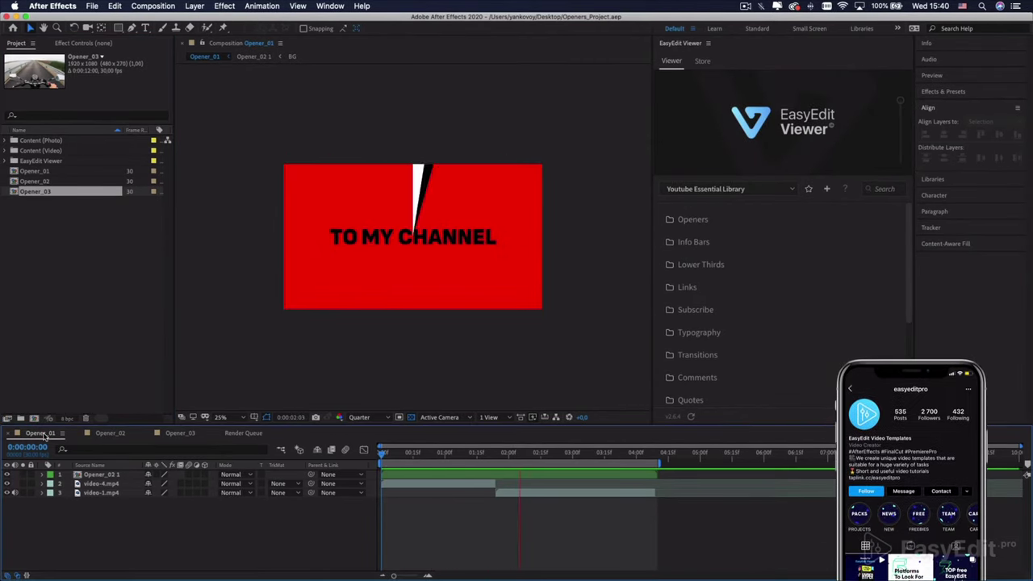
click(110, 434)
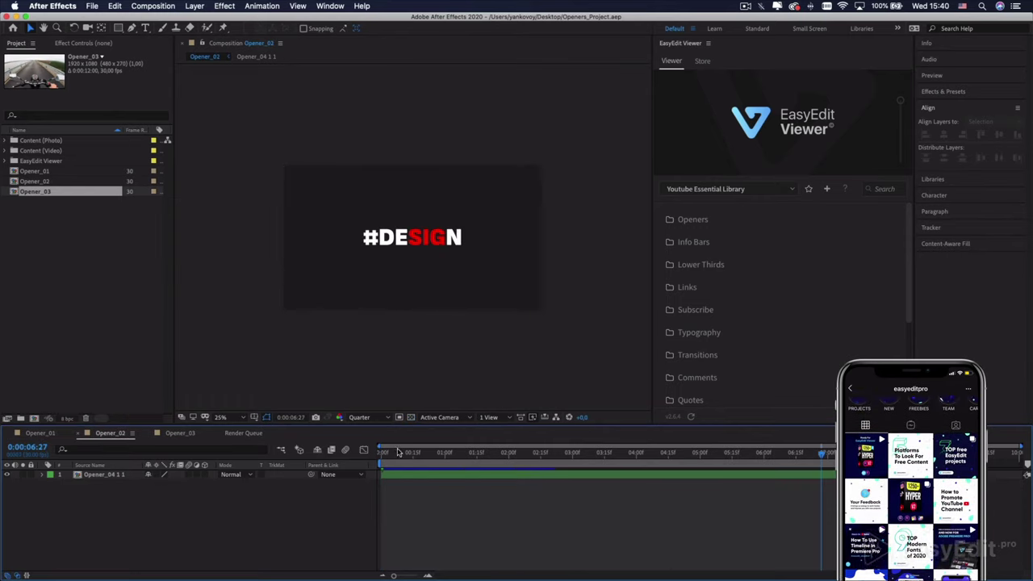
click(343, 462)
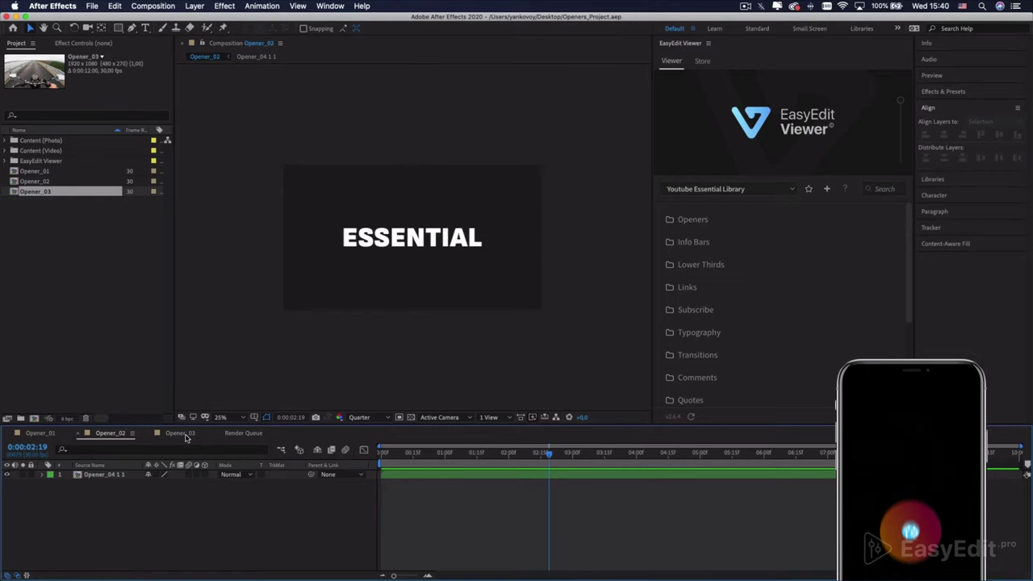
click(180, 433)
click(382, 459)
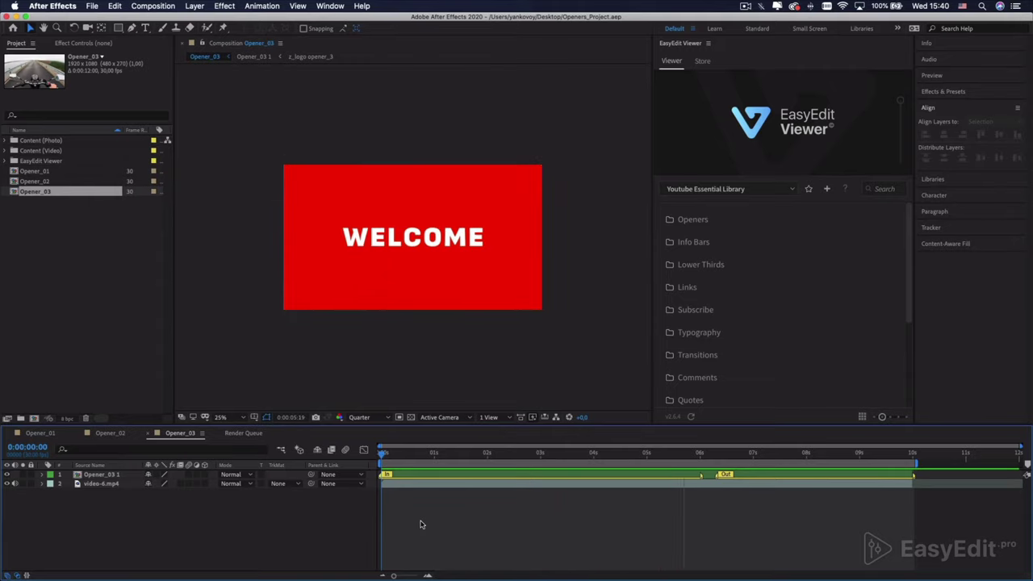
key(space)
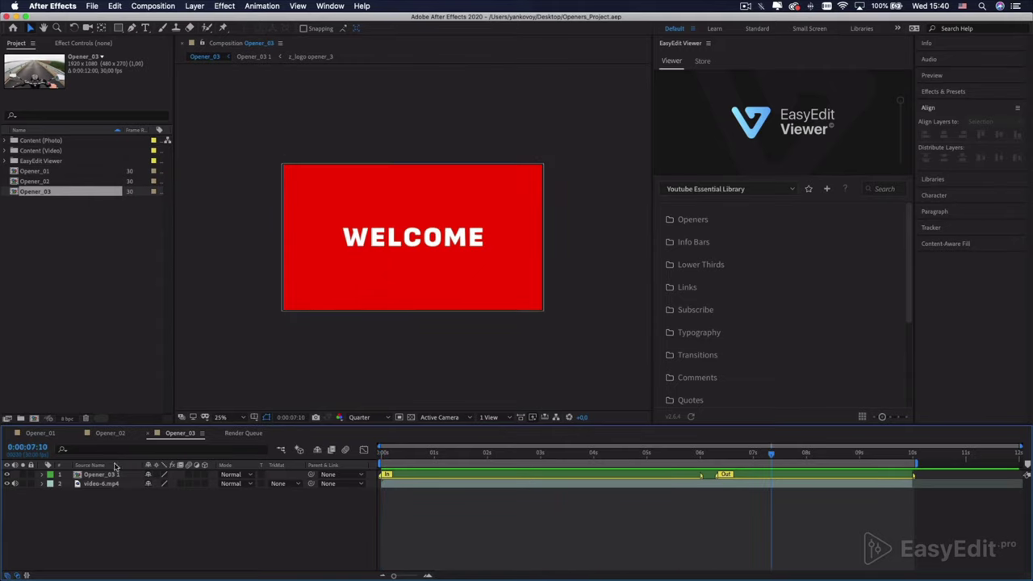
click(41, 433)
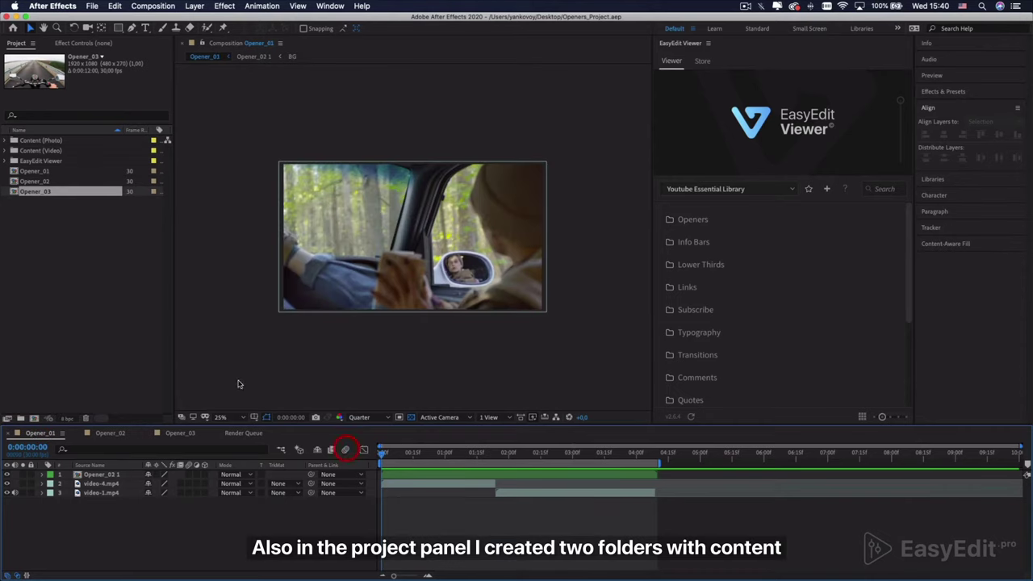
- Expand Content (Photo) and Content (Video) to list photo-1 to photo-5 and video-1 to video-7
click(113, 274)
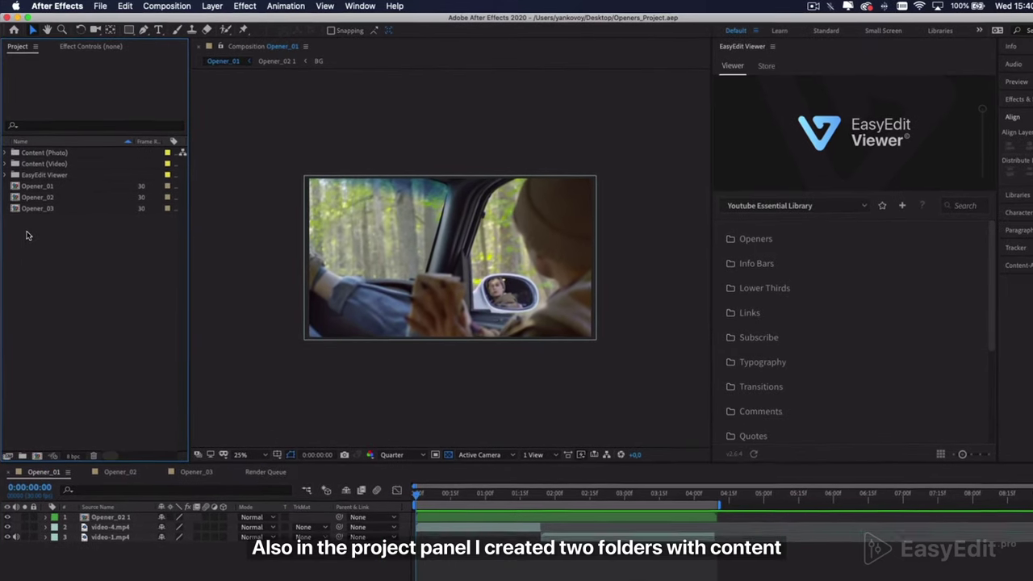
click(7, 154)
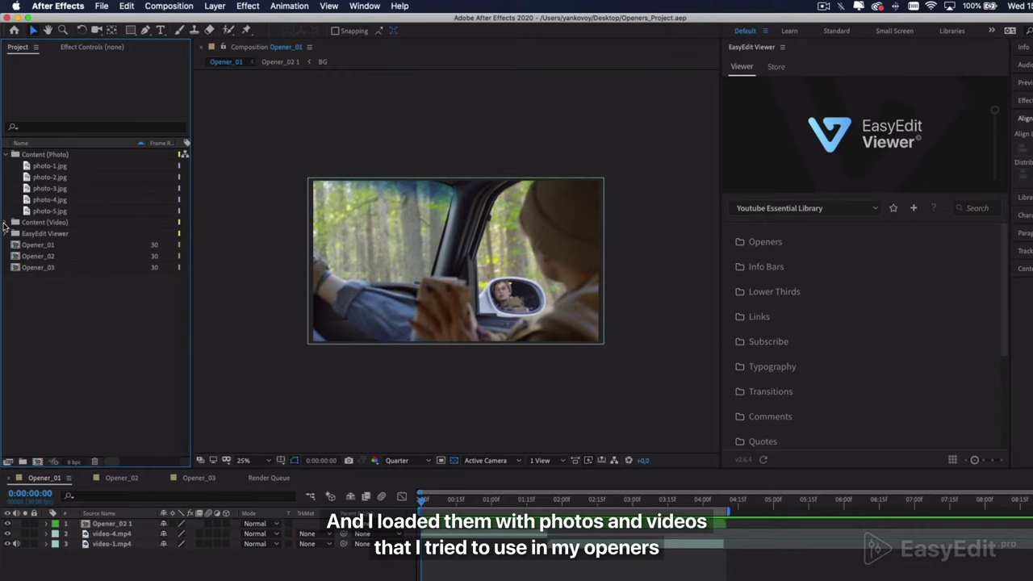
click(6, 223)
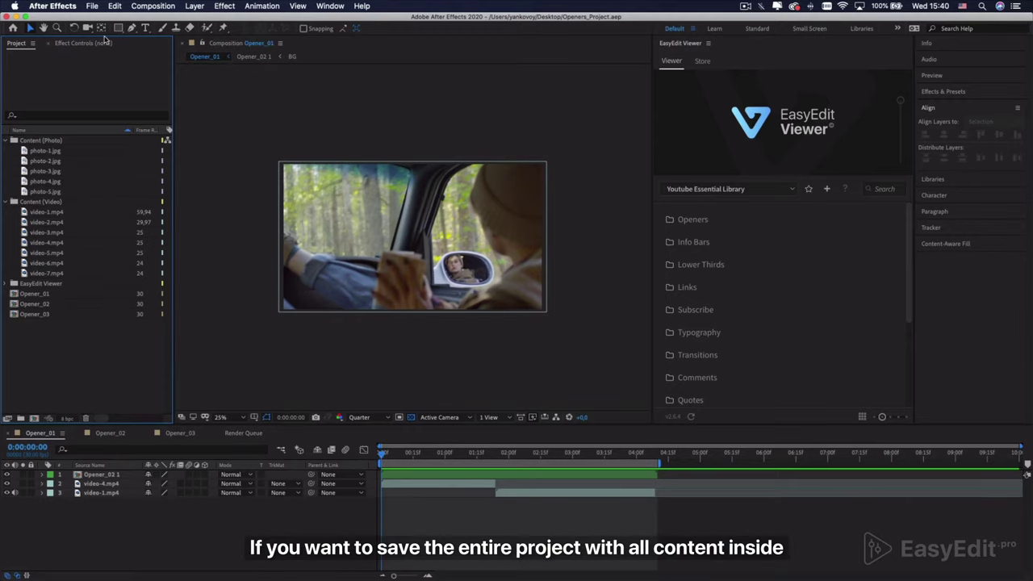
- Run Collect Files on the whole project with Collect Source Files set to All
click(93, 7)
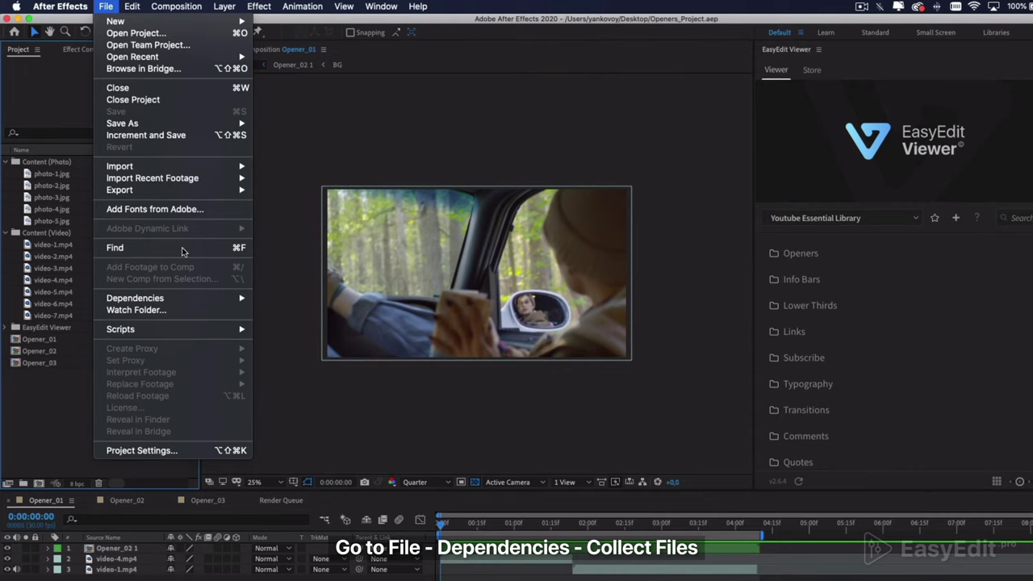
mouse_move(192, 298)
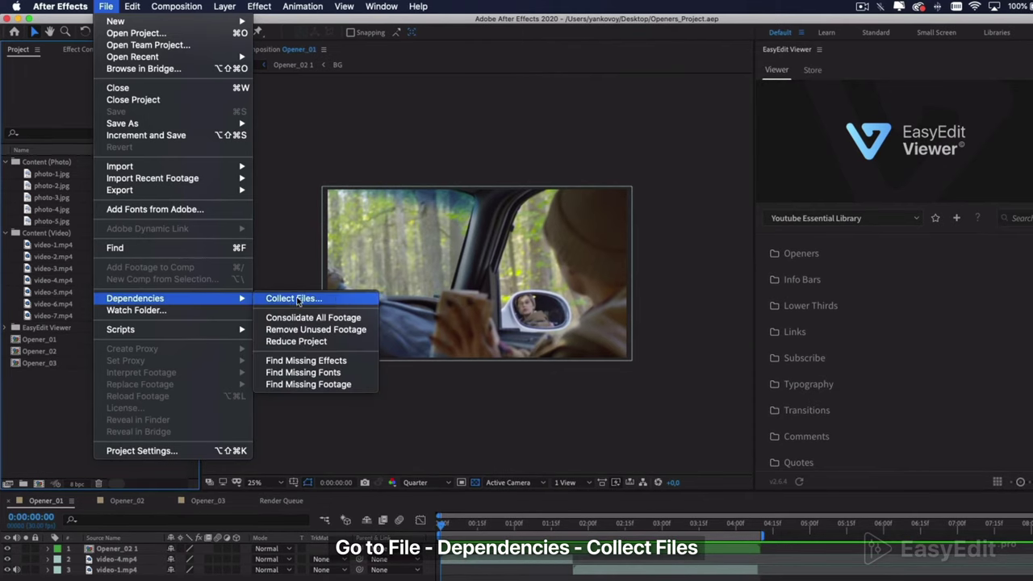
click(339, 299)
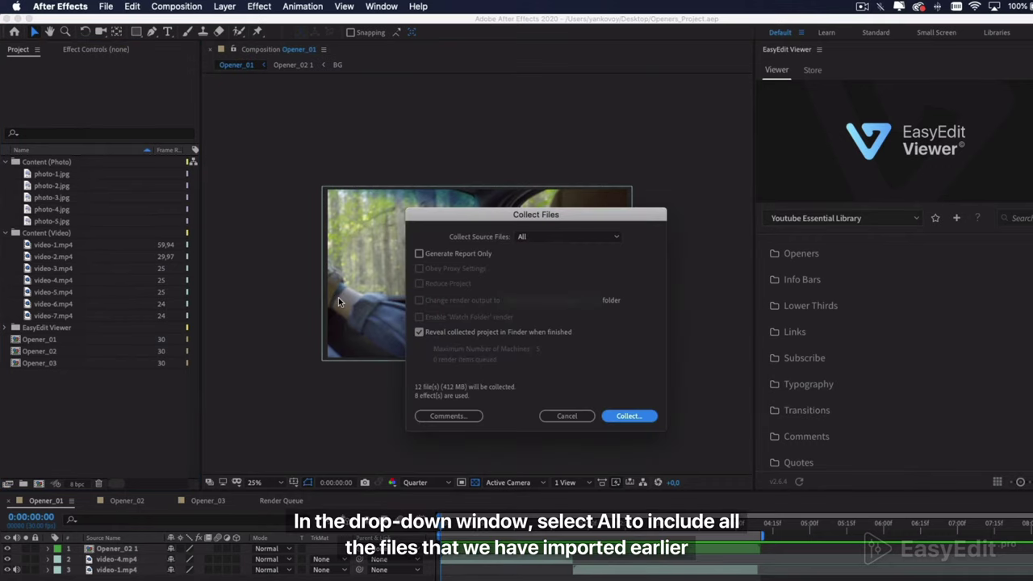
click(543, 238)
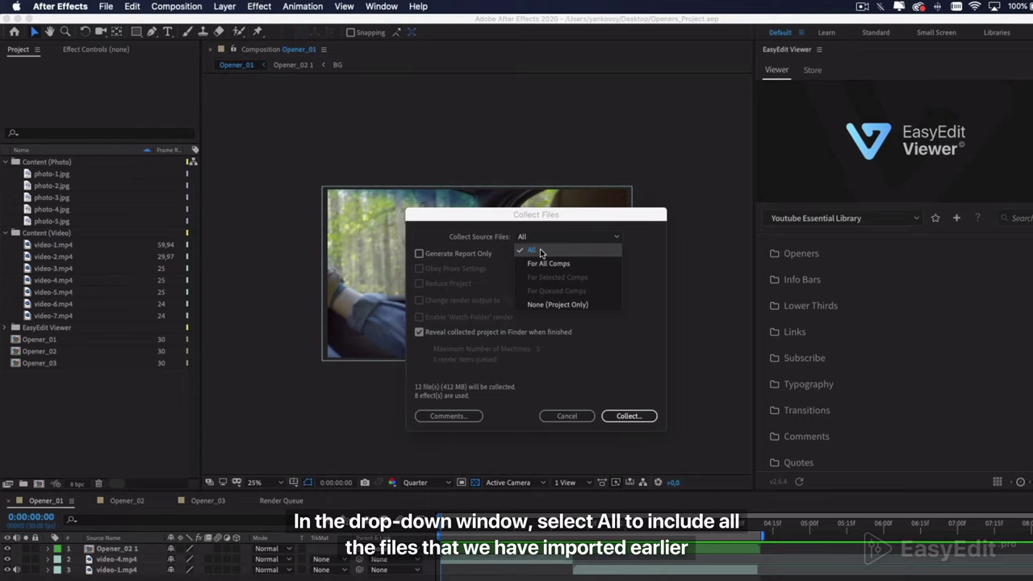
click(540, 251)
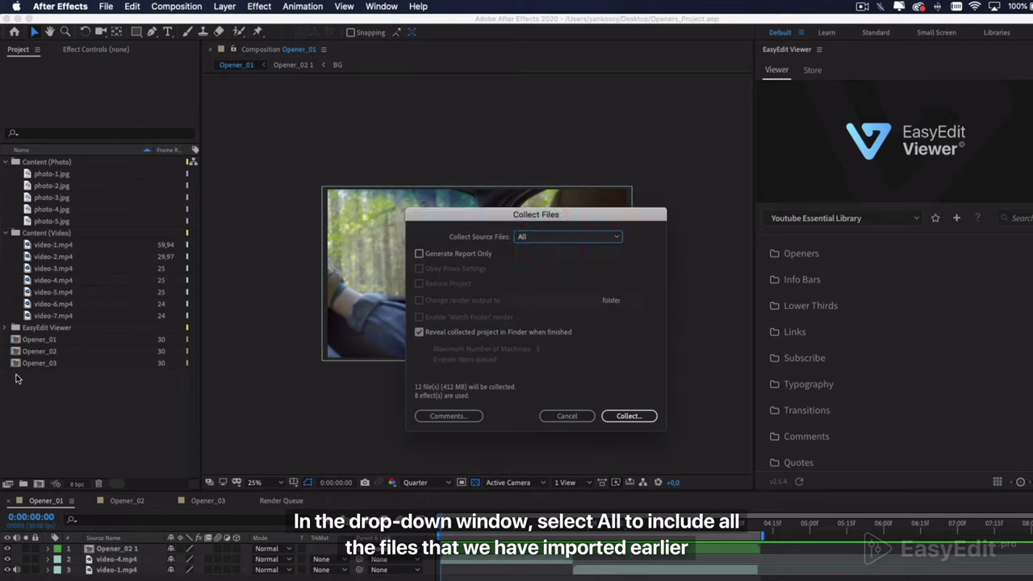
click(630, 416)
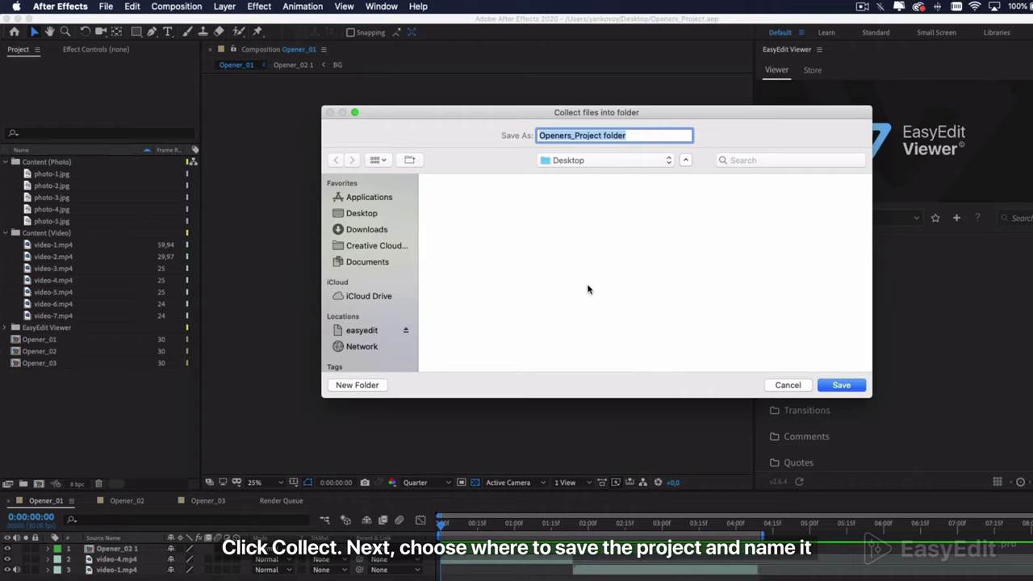
- Name the collection folder Openers_Project and save it to the Desktop
click(574, 232)
drag(601, 135, 628, 135)
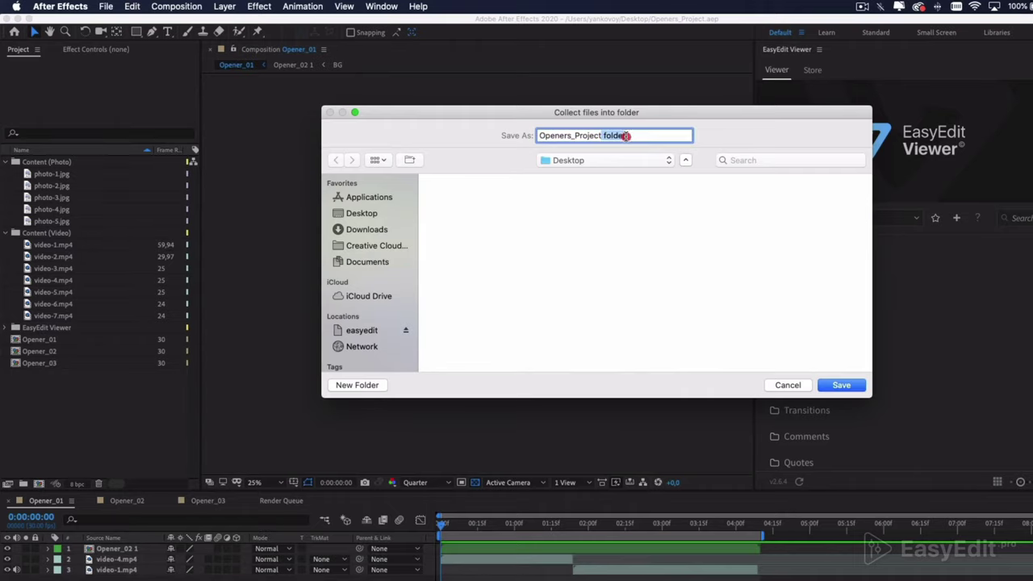
key(BackSpace)
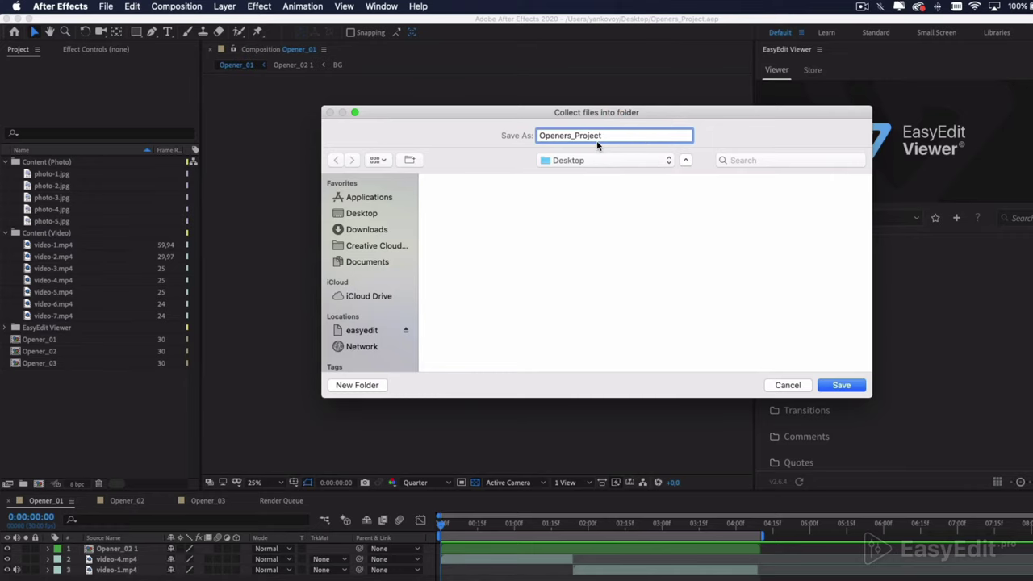
click(843, 387)
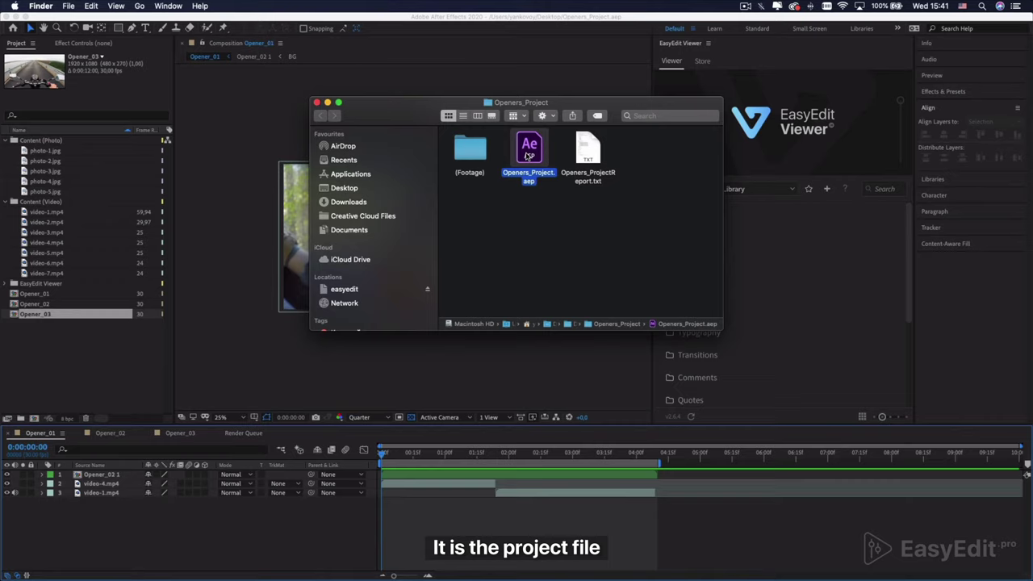
- Browse the collected (Footage), Content (Photo) and Content (Video) folders, then close the Finder window
double_click(476, 154)
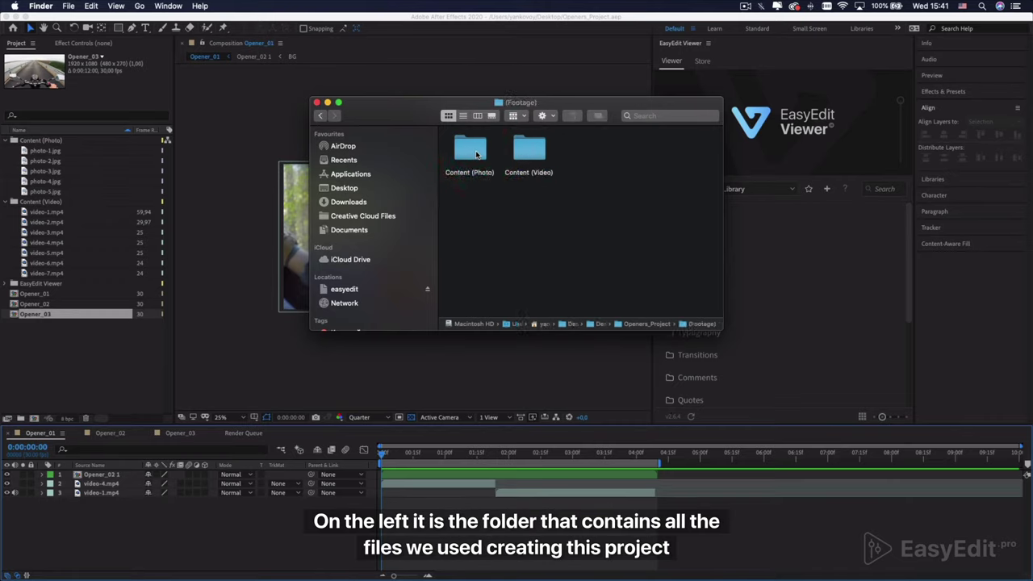
double_click(476, 154)
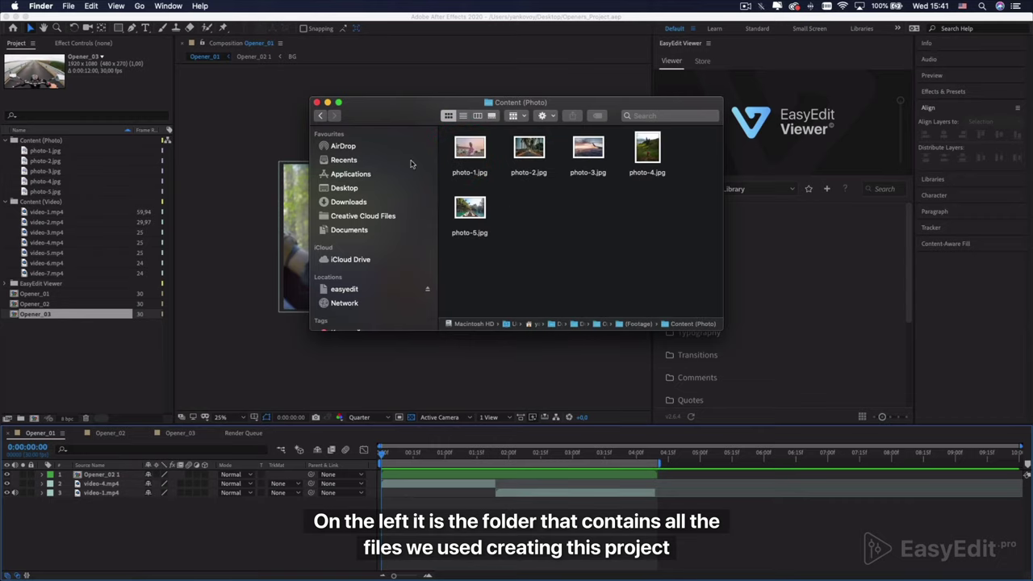
click(321, 117)
double_click(528, 153)
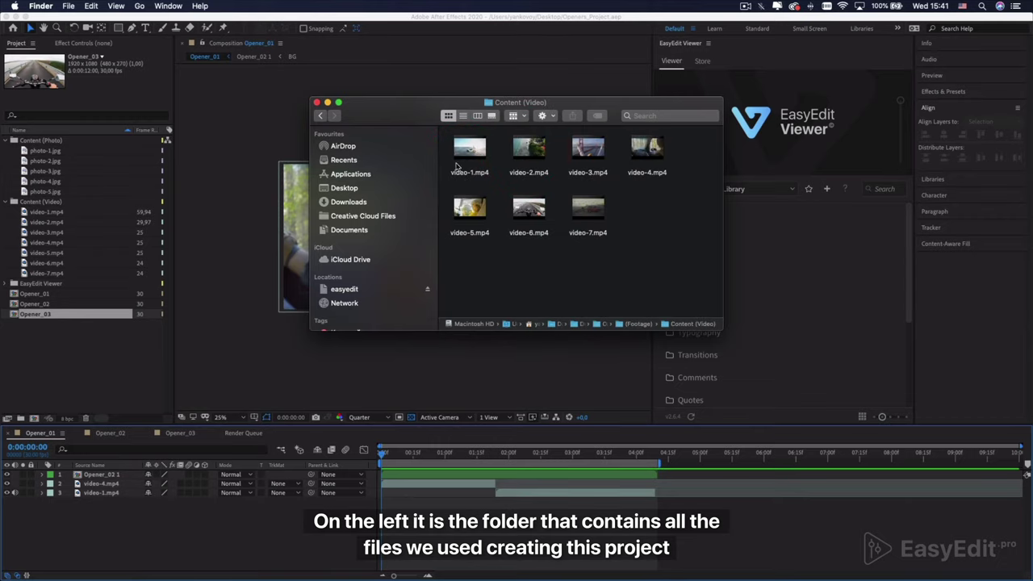
click(320, 118)
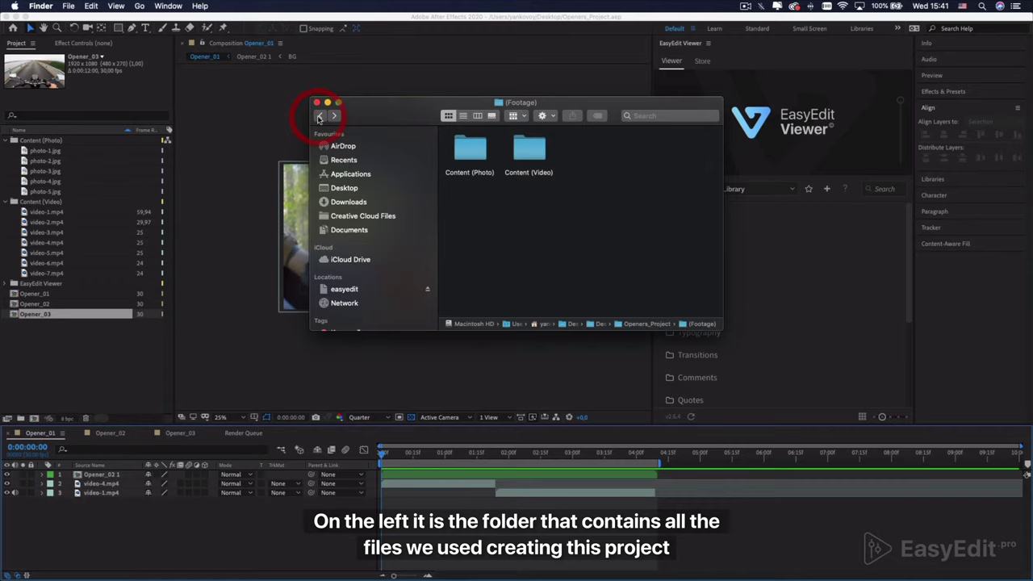
click(320, 117)
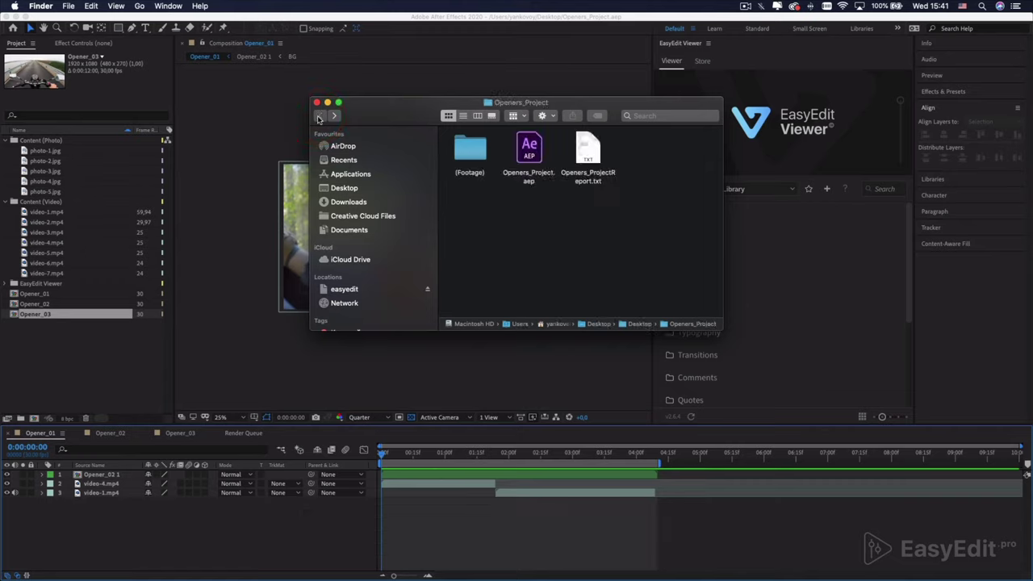
click(317, 103)
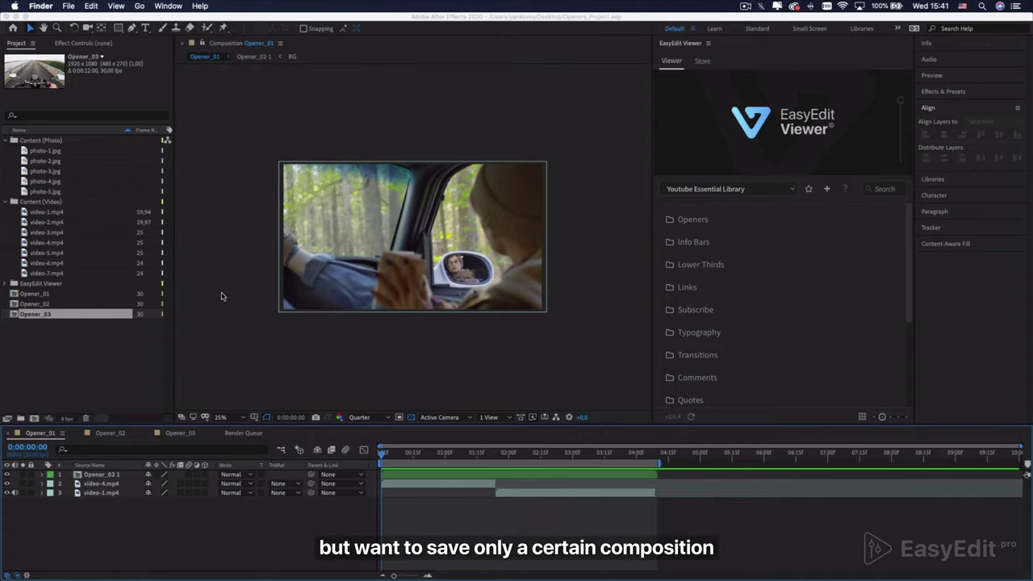
- Select Opener_01 in the Project panel and bring it up in the viewer and timeline
click(61, 295)
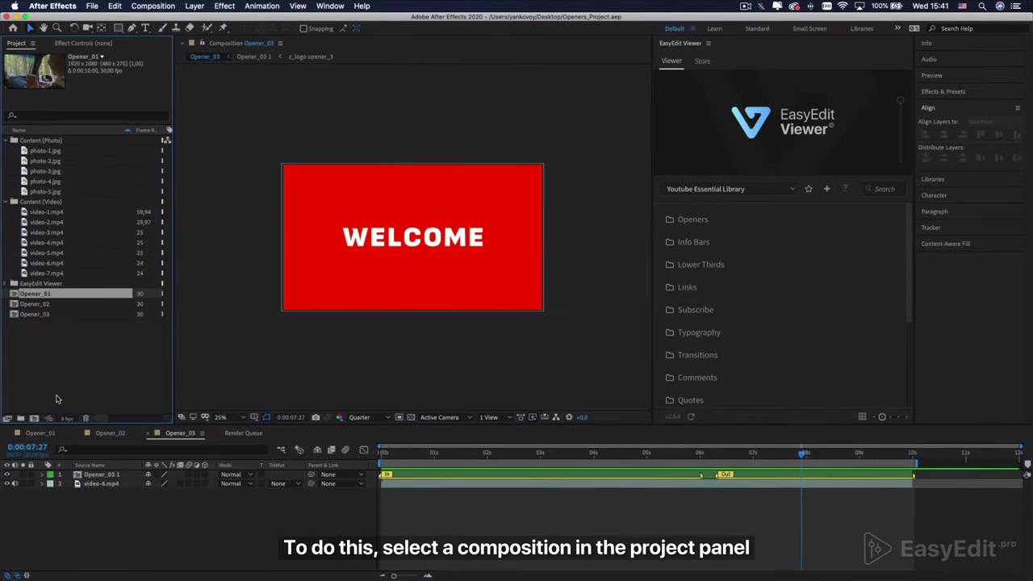
click(47, 432)
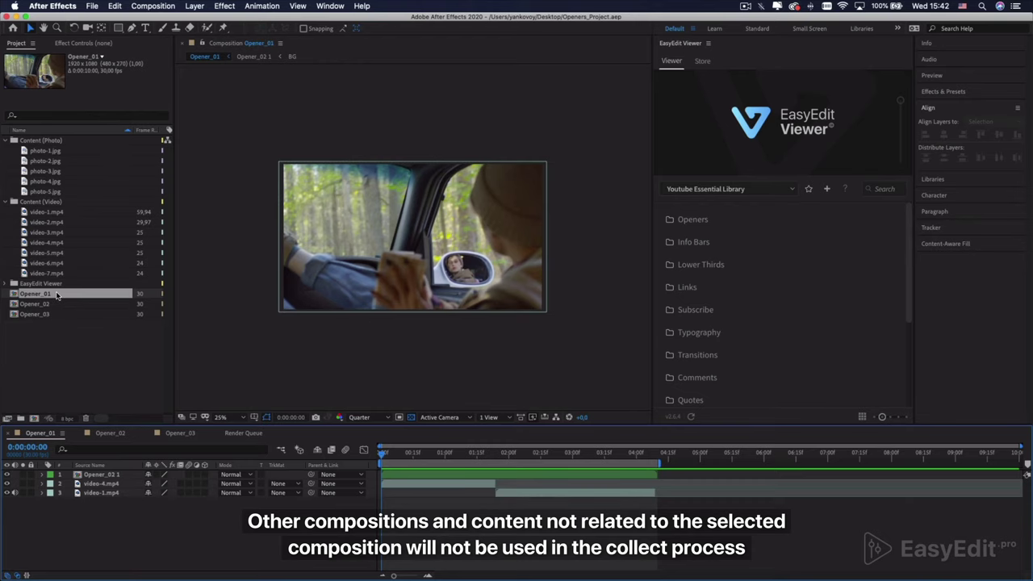
- Reduce the project to Opener_01 and acknowledge the 49 deleted items
click(93, 6)
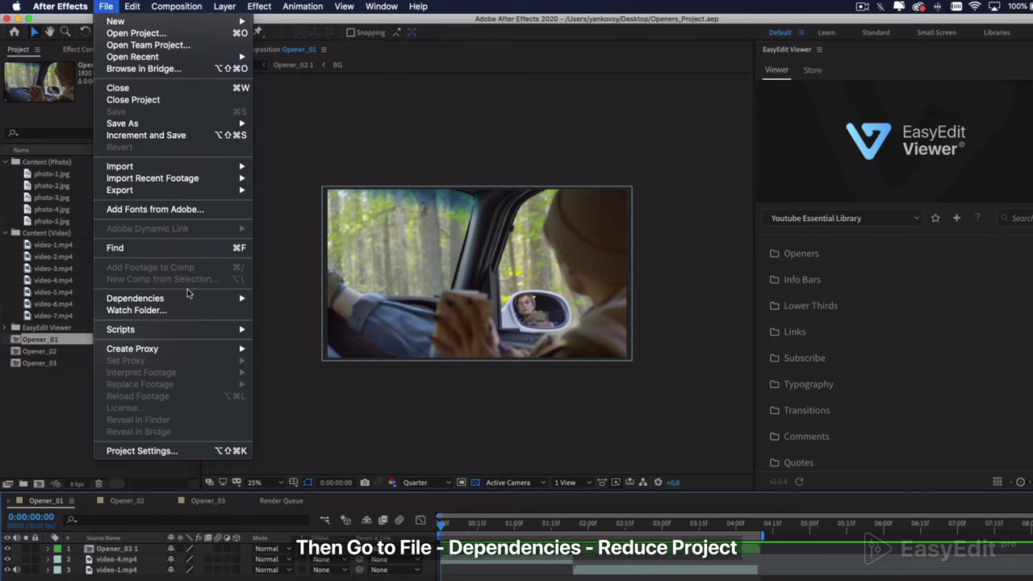
mouse_move(190, 298)
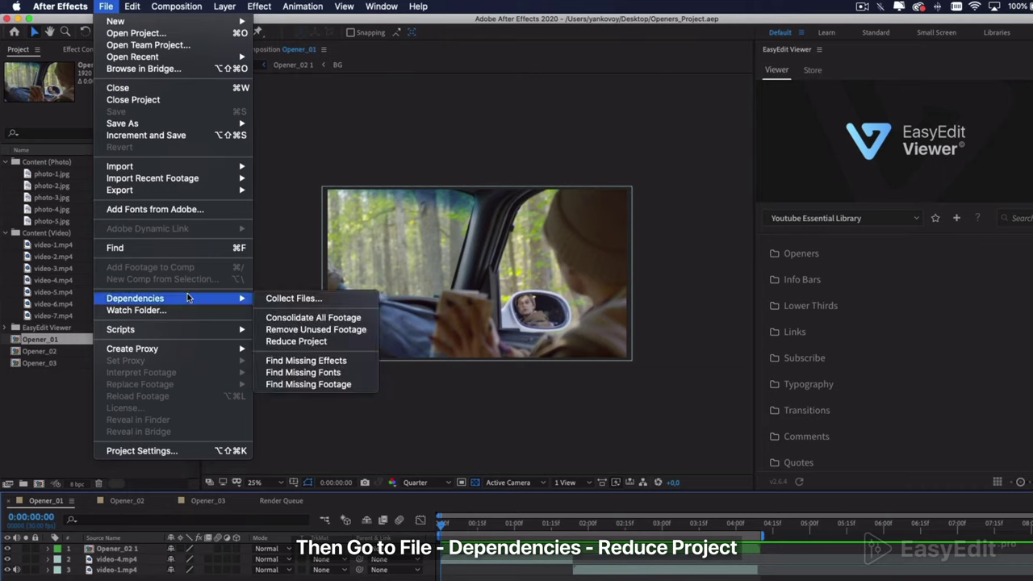
click(349, 346)
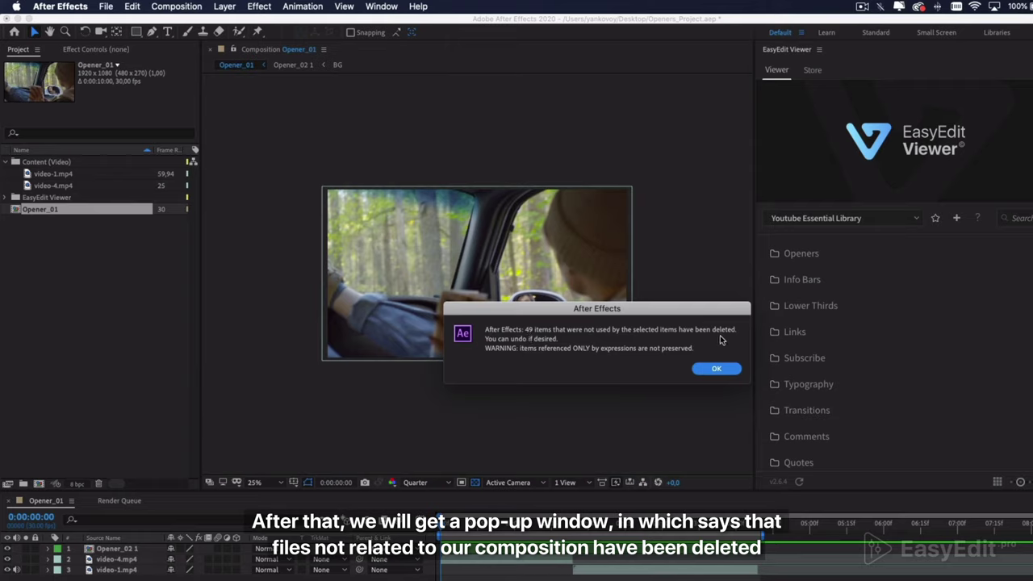
click(720, 369)
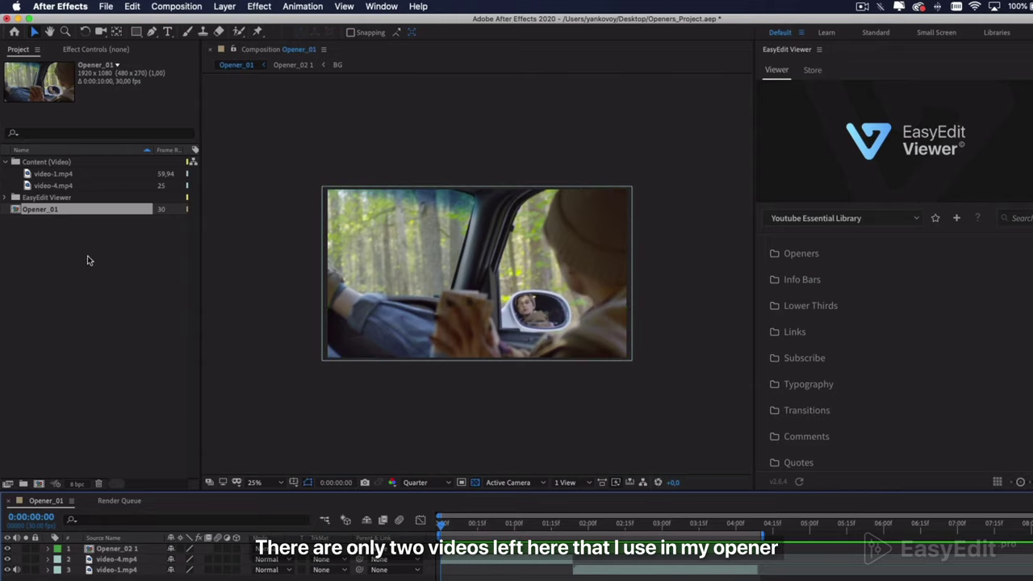
- Check the remaining video-1.mp4 and video-4.mp4 footage items
click(70, 174)
click(79, 185)
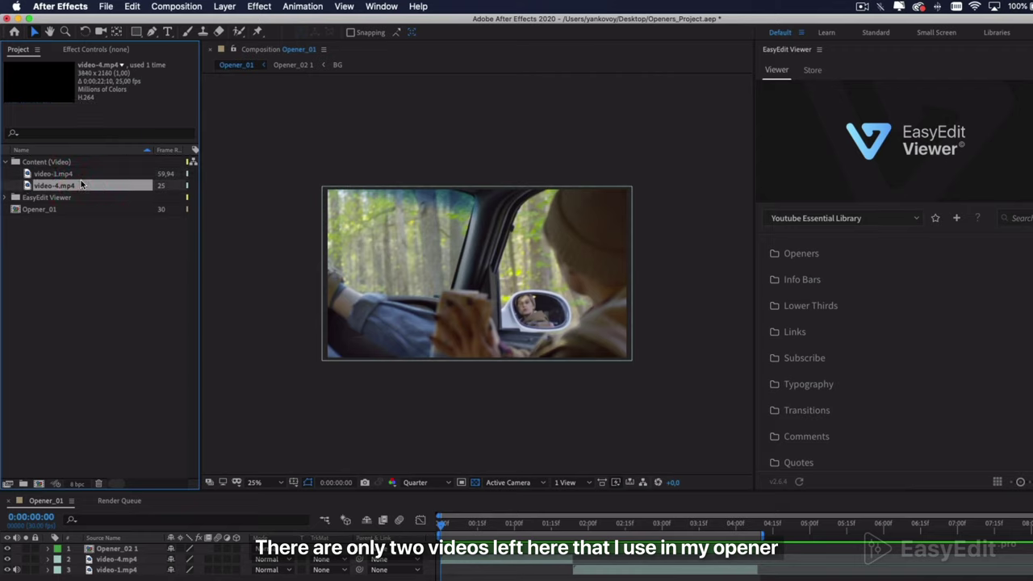
click(90, 266)
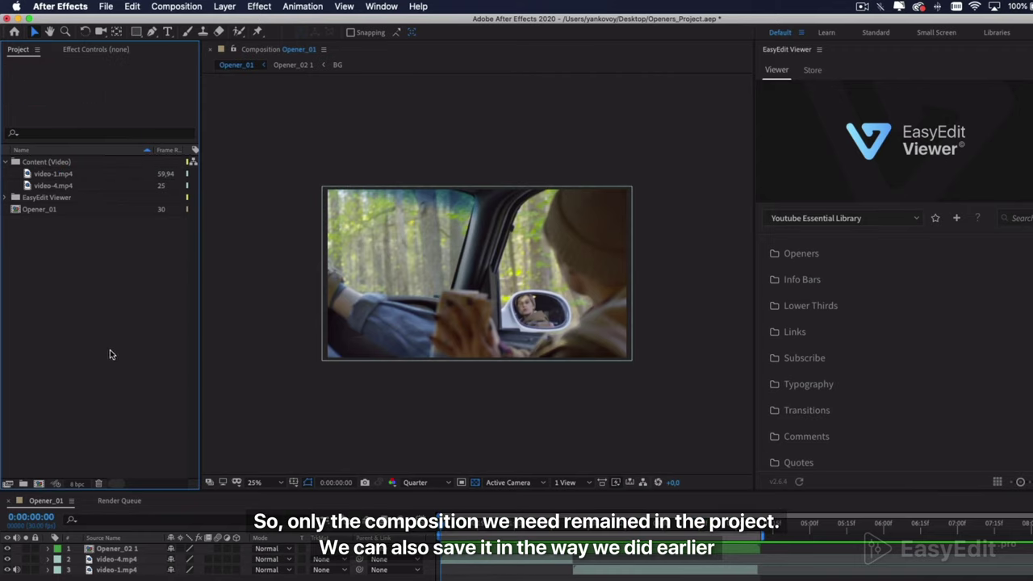
- Save the reduced project and collect its 2 files (52.9 MB) into a Desktop folder Opener_01
click(104, 8)
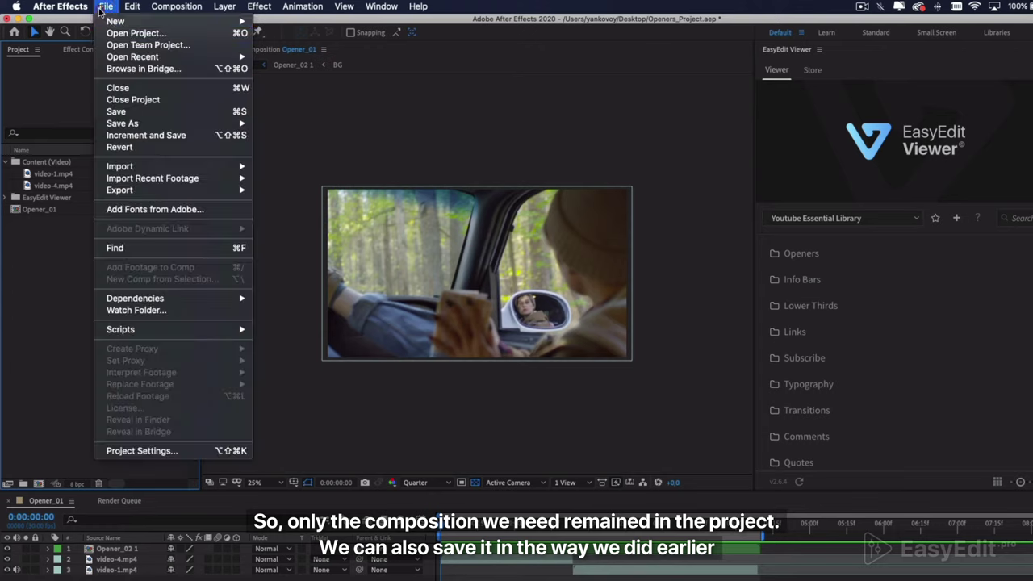
mouse_move(193, 301)
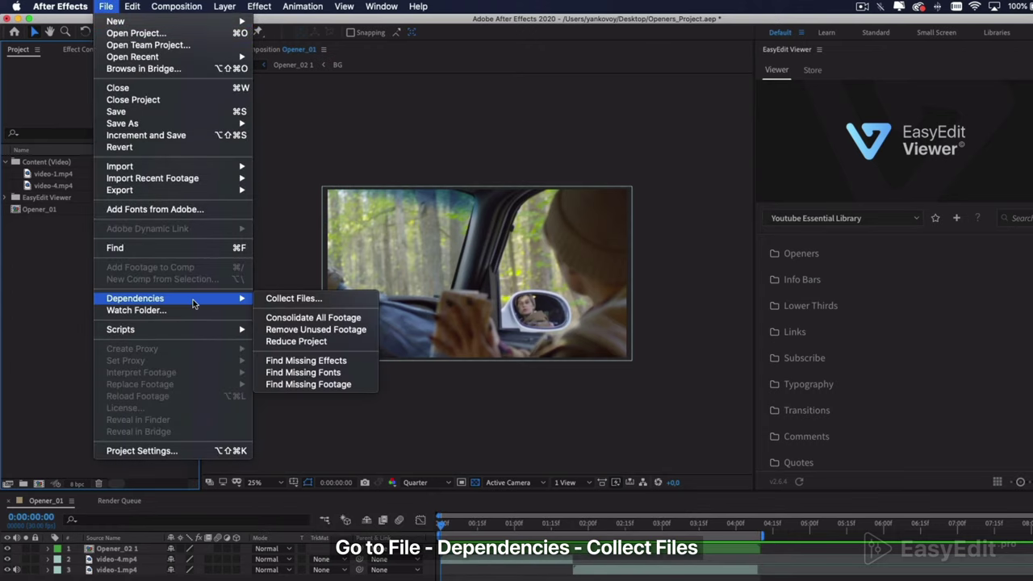
click(330, 300)
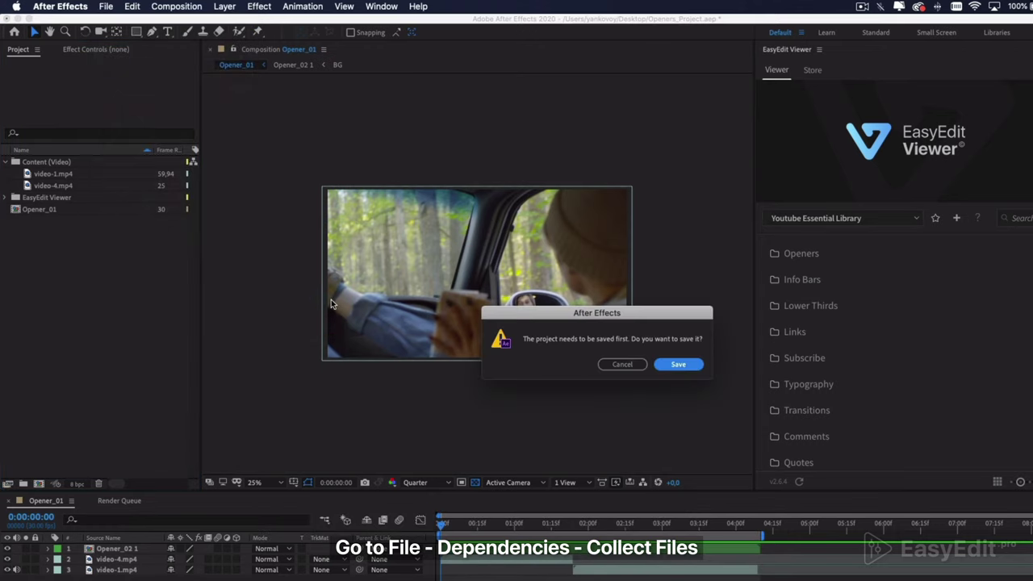
click(676, 365)
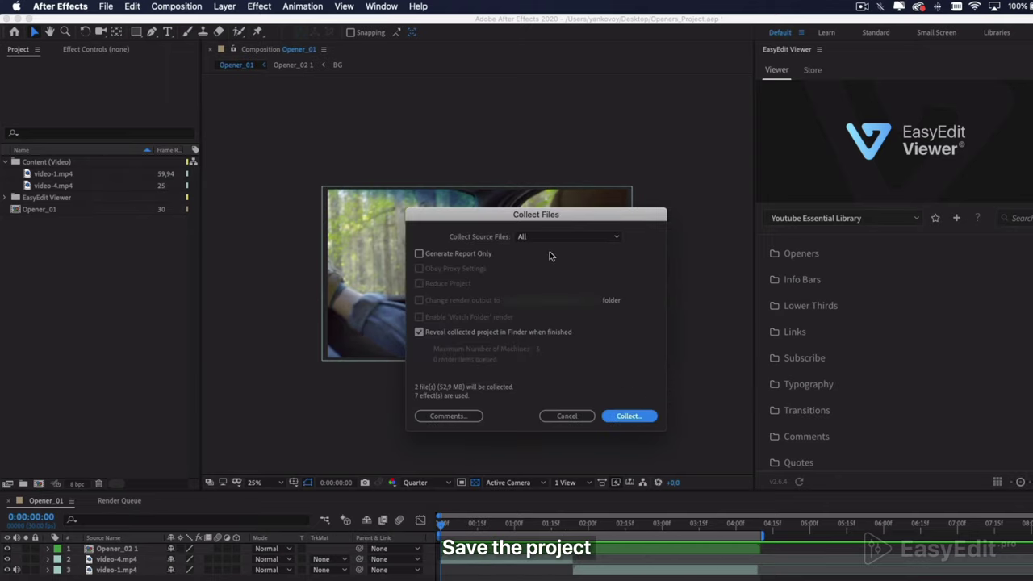
click(626, 416)
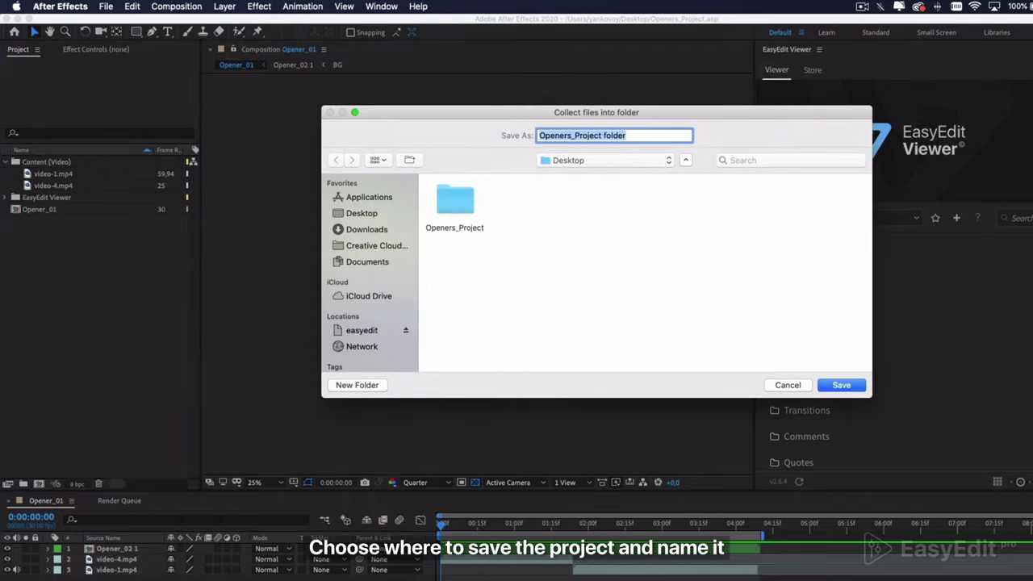
text(Opener_01)
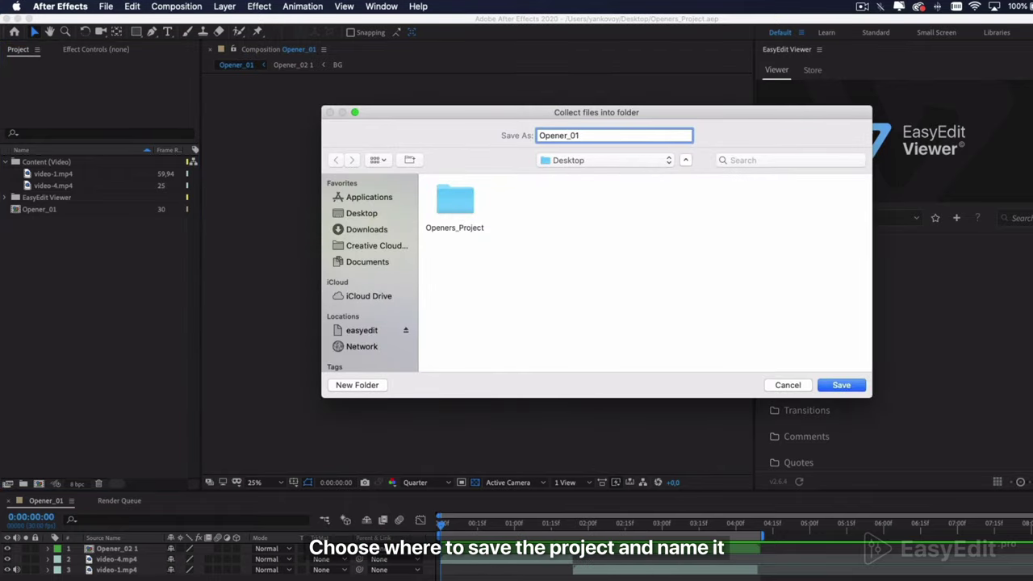
click(840, 385)
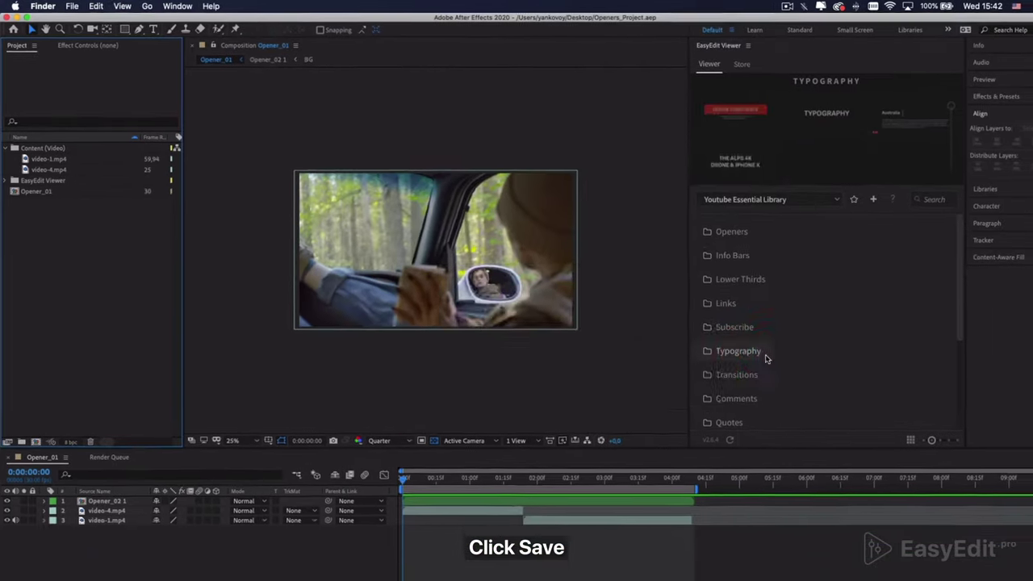